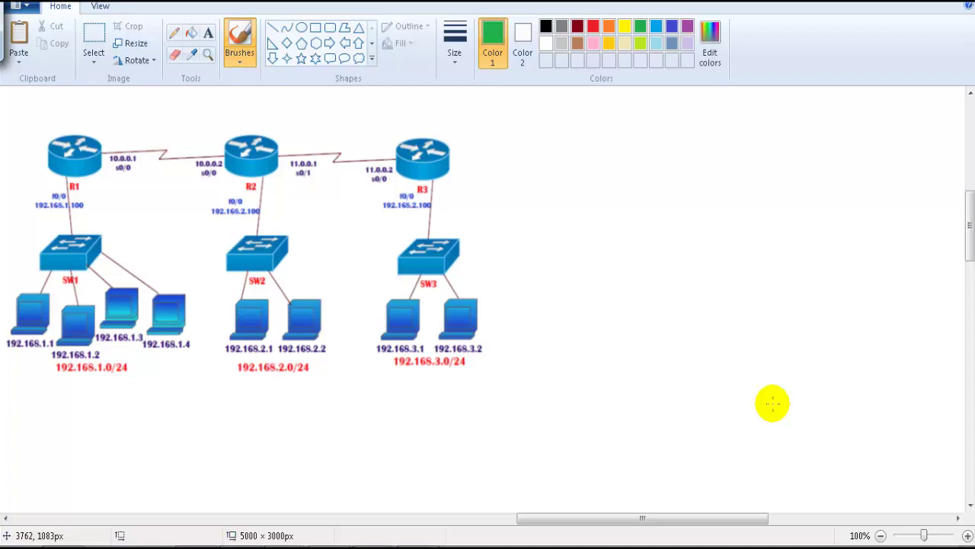
# Draw magenta arrows from the 192.168.1.0/24 network to the 192.168.2.0/24 and 192.168.3.0/24 networks, and clear them
pyautogui.press('shift')
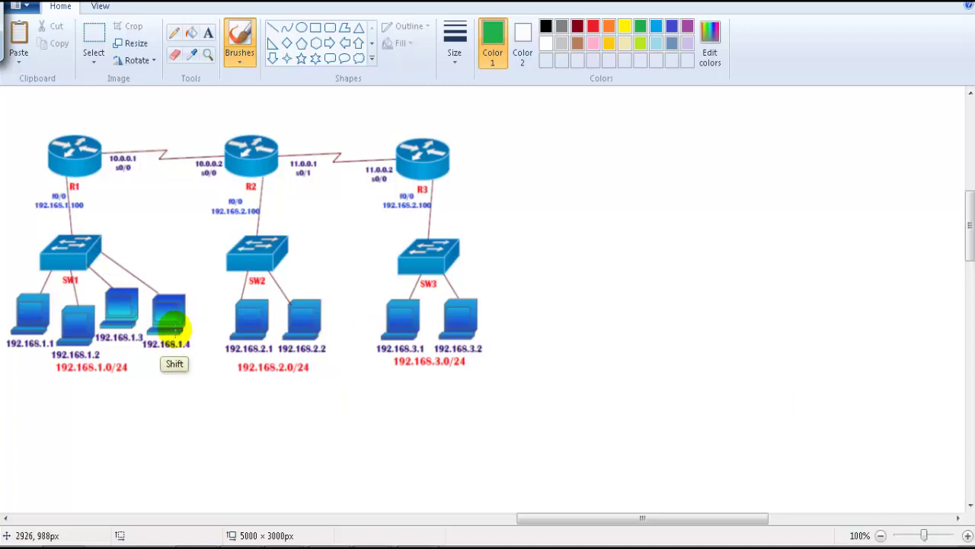
pyautogui.hotkey('ctrl', 'shift')
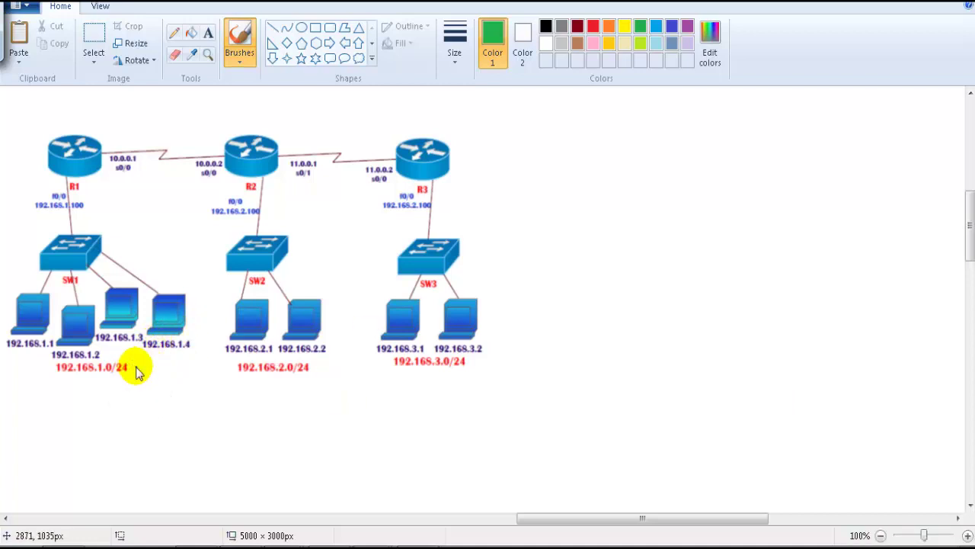
pyautogui.moveTo(99, 380)
pyautogui.mouseDown()
pyautogui.moveTo(240, 384)
pyautogui.moveTo(360, 405)
pyautogui.moveTo(385, 378)
pyautogui.mouseUp()
pyautogui.moveTo(370, 384); pyautogui.dragTo(387, 398)
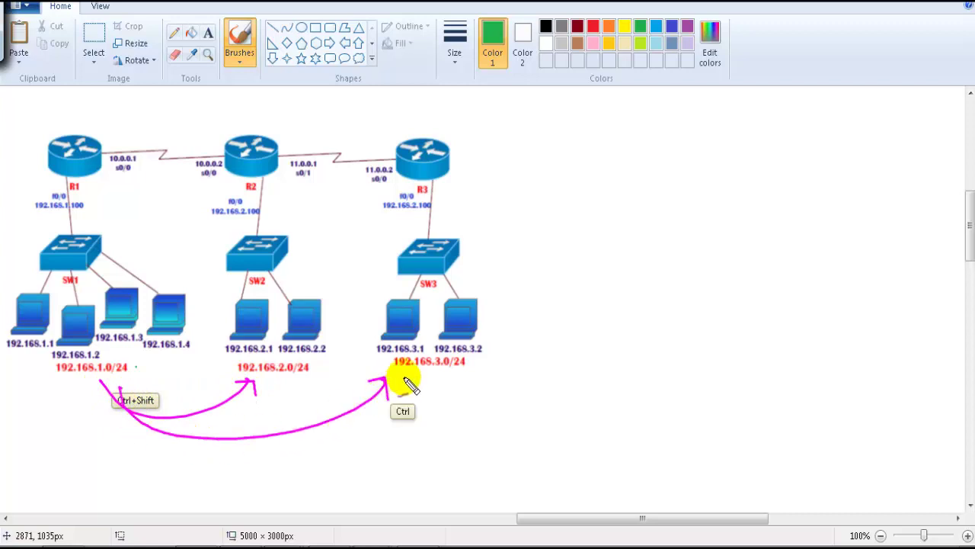
pyautogui.hotkey('ctrl', 'shift')
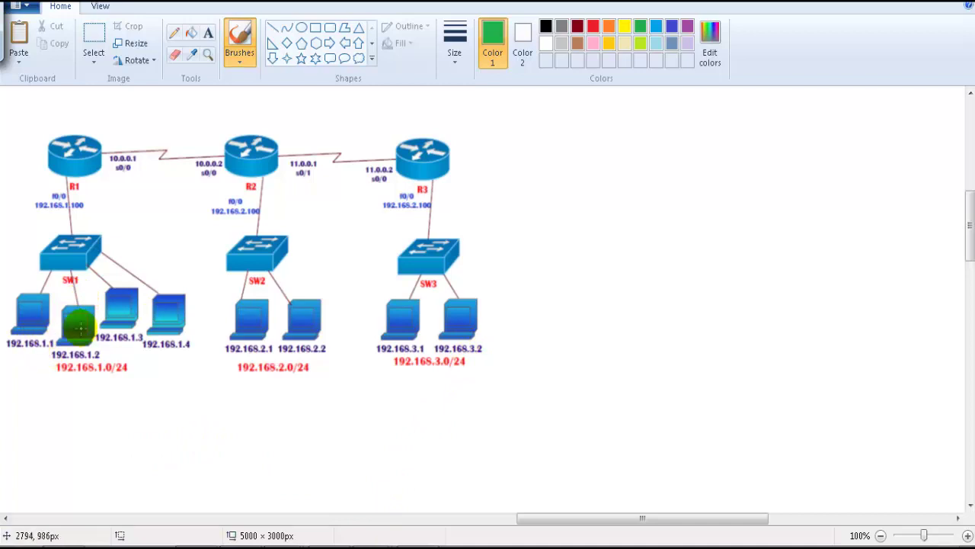
# Below the SW1 network, draw green table lines and write the source row as S with 192.168.1.1
pyautogui.moveTo(80, 412)
pyautogui.mouseDown()
pyautogui.moveTo(65, 433)
pyautogui.moveTo(92, 491)
pyautogui.mouseUp()
pyautogui.moveTo(80, 452)
pyautogui.mouseDown()
pyautogui.moveTo(61, 453)
pyautogui.moveTo(198, 447)
pyautogui.mouseUp()
pyautogui.moveTo(111, 407)
pyautogui.mouseDown()
pyautogui.moveTo(112, 432)
pyautogui.moveTo(120, 431)
pyautogui.mouseUp()
pyautogui.moveTo(133, 415)
pyautogui.mouseDown()
pyautogui.moveTo(160, 435)
pyautogui.moveTo(182, 424)
pyautogui.moveTo(215, 434)
pyautogui.mouseUp()
pyautogui.click(151, 424)
pyautogui.click(191, 425)
pyautogui.click(207, 424)
# Write the destination row of the green table as D with 192.168.3.1
pyautogui.moveTo(64, 462); pyautogui.dragTo(66, 486)
pyautogui.moveTo(115, 462); pyautogui.dragTo(124, 480)
pyautogui.moveTo(135, 464)
pyautogui.mouseDown()
pyautogui.moveTo(146, 479)
pyautogui.moveTo(173, 475)
pyautogui.mouseUp()
pyautogui.click(155, 473)
pyautogui.moveTo(189, 462)
pyautogui.mouseDown()
pyautogui.moveTo(201, 479)
pyautogui.moveTo(225, 477)
pyautogui.mouseUp()
pyautogui.click(195, 474)
pyautogui.click(219, 468)
# Mark computers 192.168.1.1 and 192.168.3.1 in magenta with an arrow between them, and box the S/D table
pyautogui.hotkey('ctrl', 'shift')
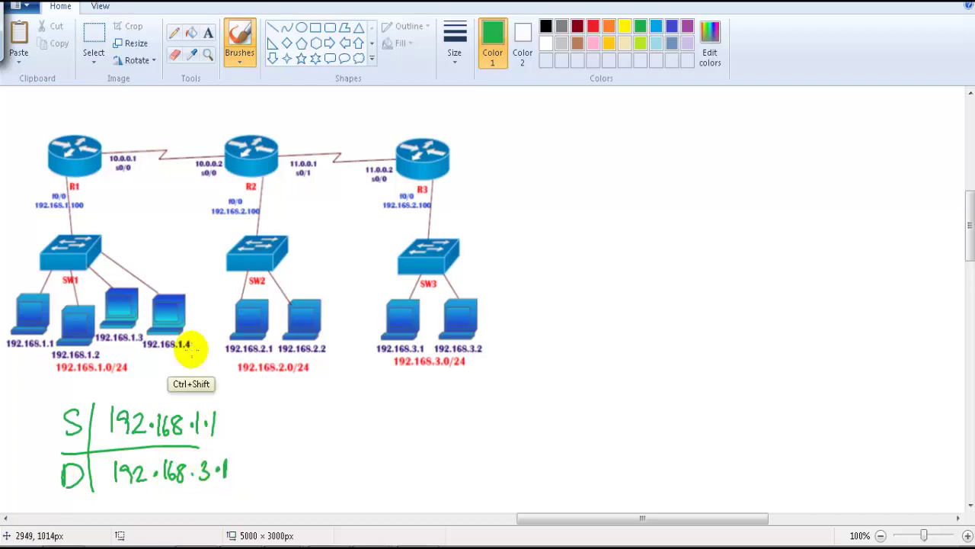
pyautogui.click(35, 335)
pyautogui.moveTo(36, 335)
pyautogui.mouseDown()
pyautogui.moveTo(191, 421)
pyautogui.moveTo(402, 375)
pyautogui.moveTo(384, 335)
pyautogui.moveTo(404, 371)
pyautogui.mouseUp()
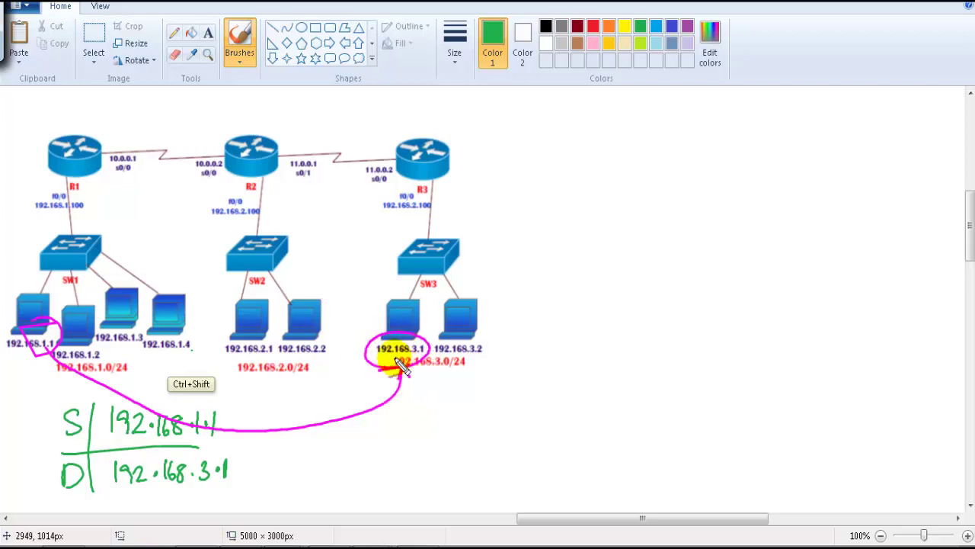
pyautogui.moveTo(52, 401); pyautogui.dragTo(52, 490)
pyautogui.moveTo(52, 400)
pyautogui.mouseDown()
pyautogui.moveTo(228, 399)
pyautogui.moveTo(235, 485)
pyautogui.moveTo(54, 494)
pyautogui.mouseUp()
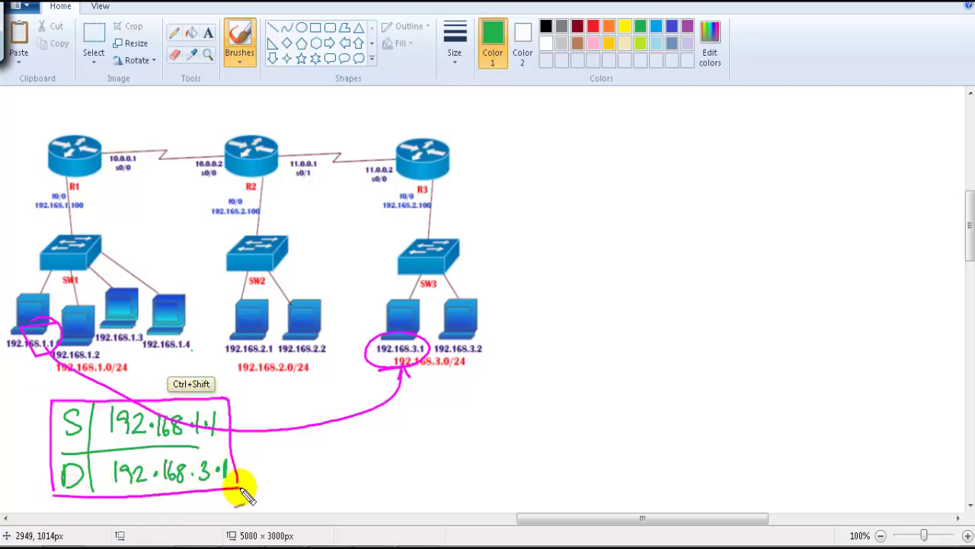
# Trace over 1.1 and 3.1 in the S/D table, and add a red arrow leading to the words "Same" and "diff"
pyautogui.moveTo(196, 413)
pyautogui.mouseDown()
pyautogui.moveTo(197, 432)
pyautogui.moveTo(214, 424)
pyautogui.mouseUp()
pyautogui.click(203, 423)
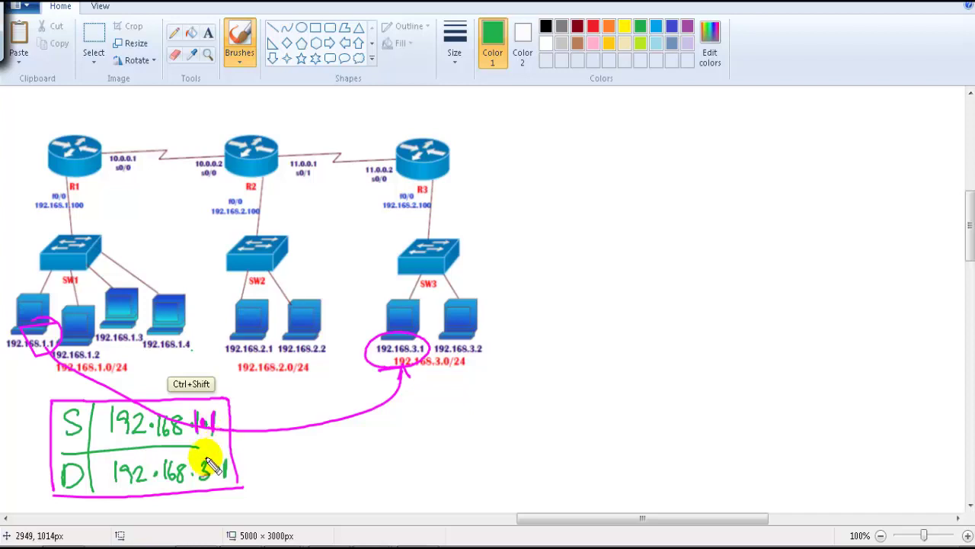
pyautogui.moveTo(211, 466)
pyautogui.mouseDown()
pyautogui.moveTo(200, 474)
pyautogui.moveTo(225, 475)
pyautogui.moveTo(245, 443)
pyautogui.moveTo(285, 437)
pyautogui.moveTo(289, 446)
pyautogui.mouseUp()
pyautogui.click(218, 467)
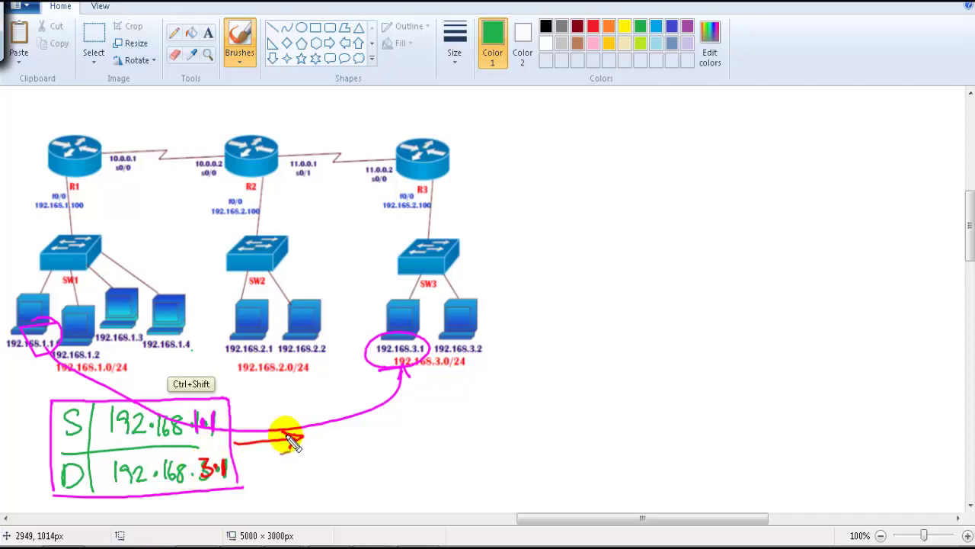
pyautogui.moveTo(330, 407)
pyautogui.mouseDown()
pyautogui.moveTo(355, 425)
pyautogui.moveTo(380, 428)
pyautogui.moveTo(395, 418)
pyautogui.mouseUp()
pyautogui.moveTo(336, 454)
pyautogui.mouseDown()
pyautogui.moveTo(333, 462)
pyautogui.moveTo(379, 474)
pyautogui.mouseUp()
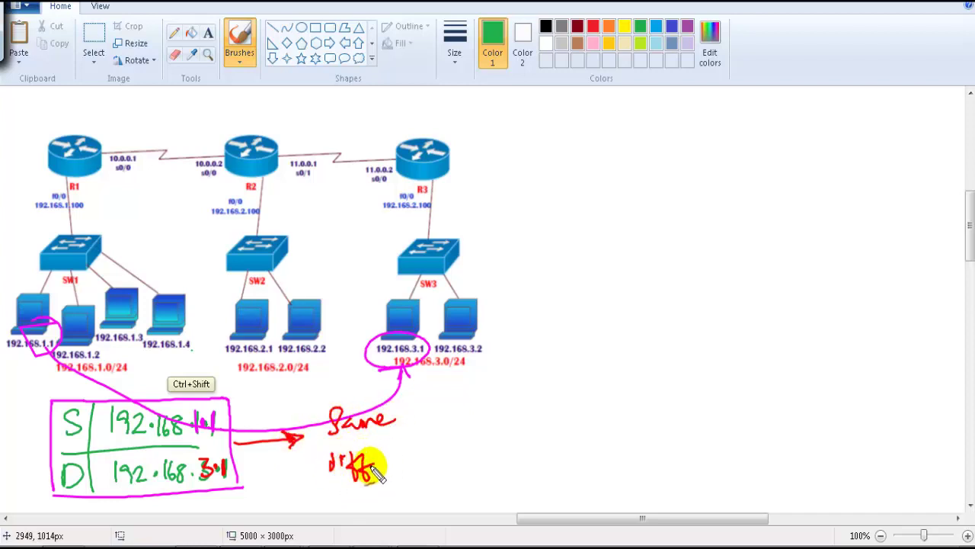
# Separate the last octet of both table addresses with a red line, write N above the first three octets, and clear the annotations
pyautogui.moveTo(200, 395); pyautogui.dragTo(218, 494)
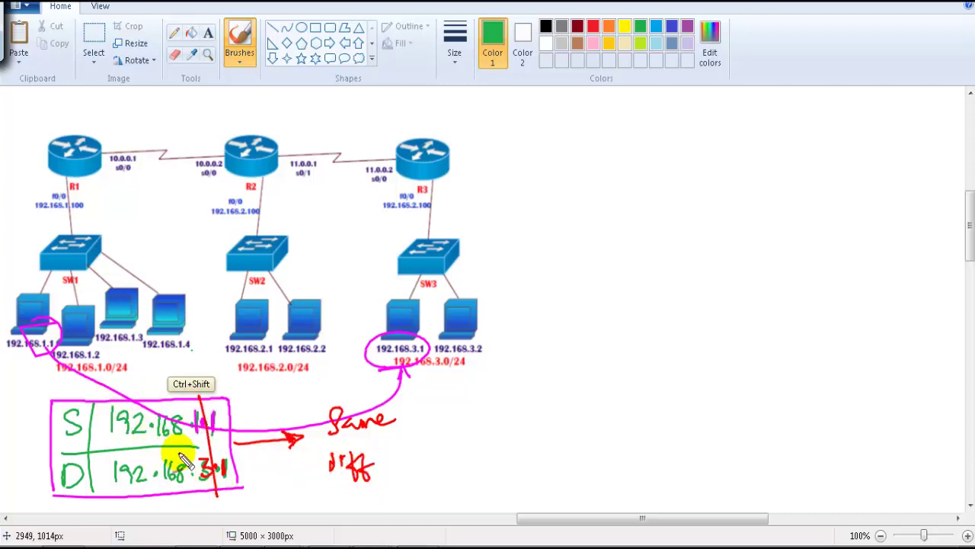
pyautogui.moveTo(198, 398); pyautogui.dragTo(210, 477)
pyautogui.moveTo(121, 395); pyautogui.dragTo(132, 385)
pyautogui.moveTo(145, 389)
pyautogui.mouseDown()
pyautogui.moveTo(156, 393)
pyautogui.moveTo(158, 382)
pyautogui.mouseUp()
pyautogui.moveTo(175, 395); pyautogui.dragTo(187, 381)
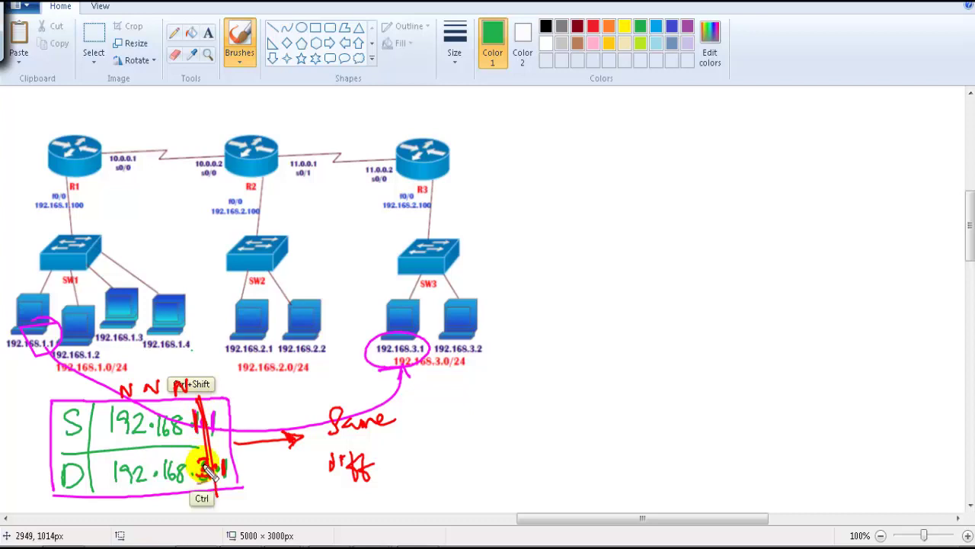
pyautogui.hotkey('ctrl', 'shift', 'd')
# Circle 3.1 in the destination address in red, trace the path from computer 192.168.1.1 to R1, and circle R1's f0/0 address
pyautogui.hotkey('ctrl', 'shift', 'd')
pyautogui.moveTo(240, 464)
pyautogui.mouseDown()
pyautogui.moveTo(237, 482)
pyautogui.moveTo(279, 473)
pyautogui.mouseUp()
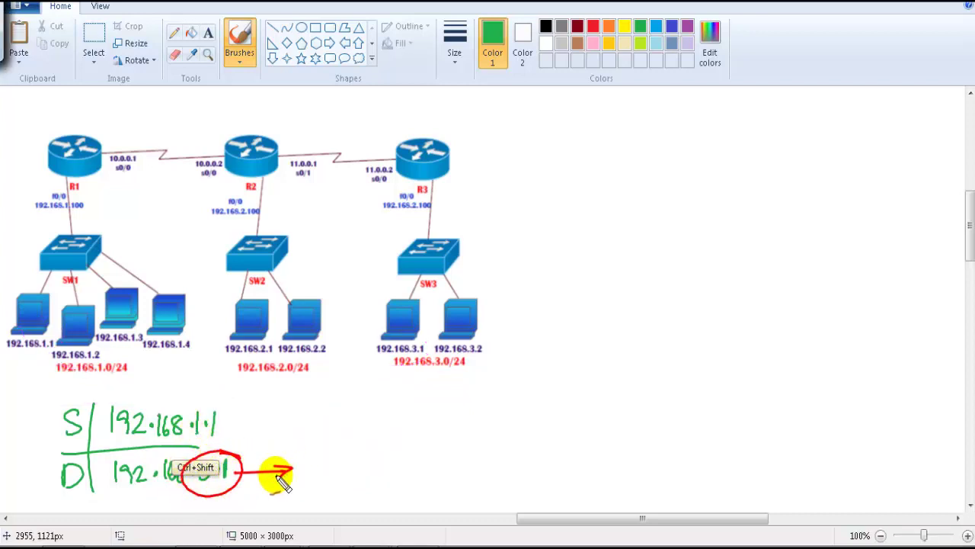
pyautogui.moveTo(25, 299)
pyautogui.mouseDown()
pyautogui.moveTo(16, 218)
pyautogui.moveTo(46, 169)
pyautogui.moveTo(76, 197)
pyautogui.moveTo(26, 190)
pyautogui.moveTo(70, 214)
pyautogui.mouseUp()
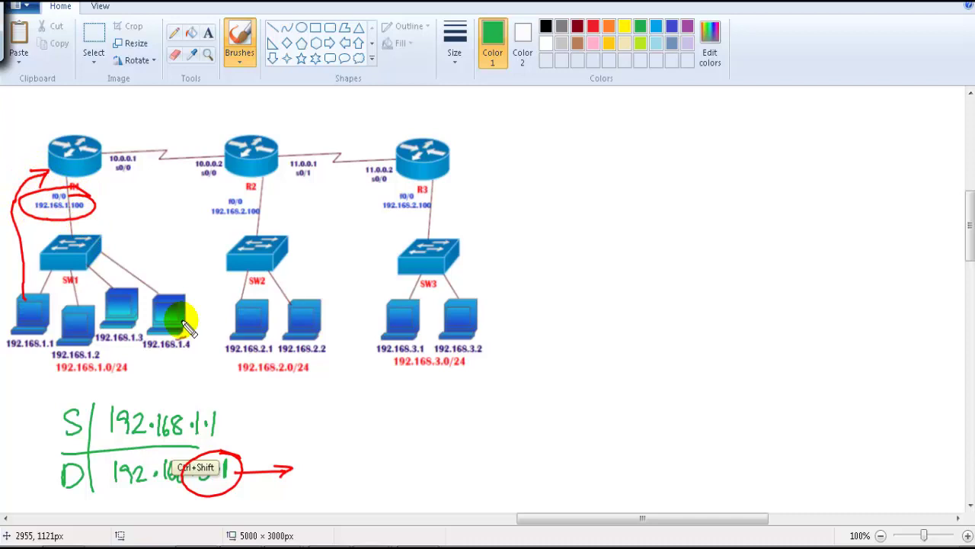
pyautogui.press('Escape')
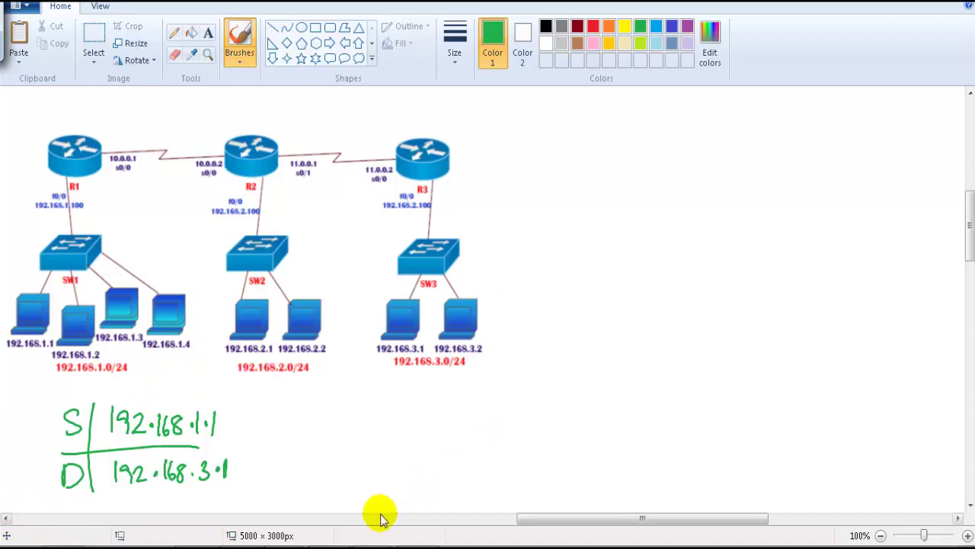
# Switch to the 192.168.1.1 computer's window in Packet Tracer, close its Command Prompt and open its IP Configuration
pyautogui.moveTo(373, 547)
pyautogui.click(342, 525)
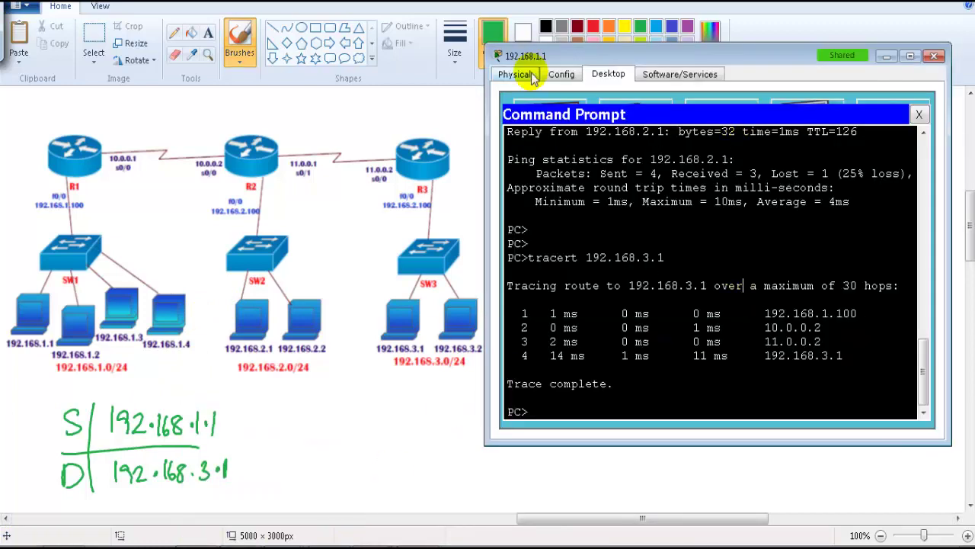
pyautogui.click(516, 76)
pyautogui.click(591, 78)
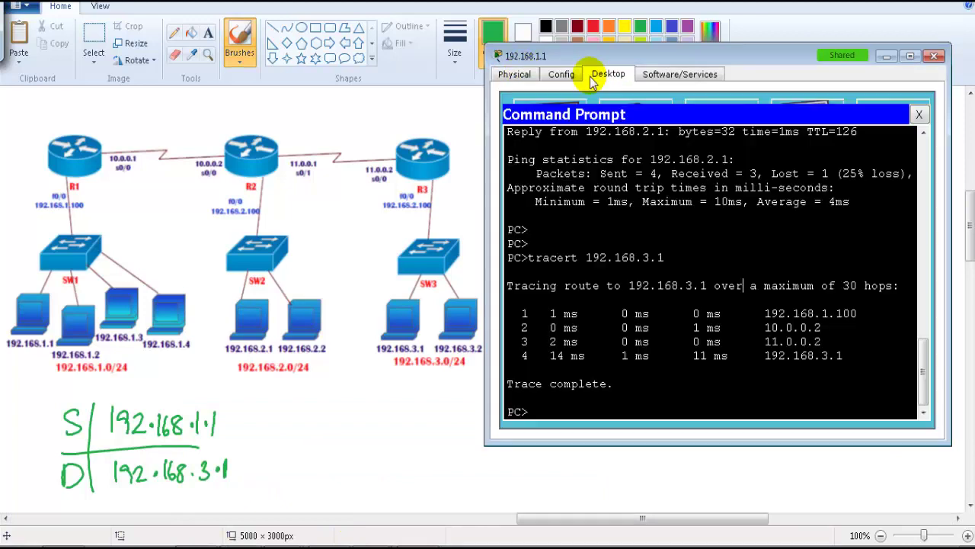
pyautogui.click(918, 115)
pyautogui.click(555, 150)
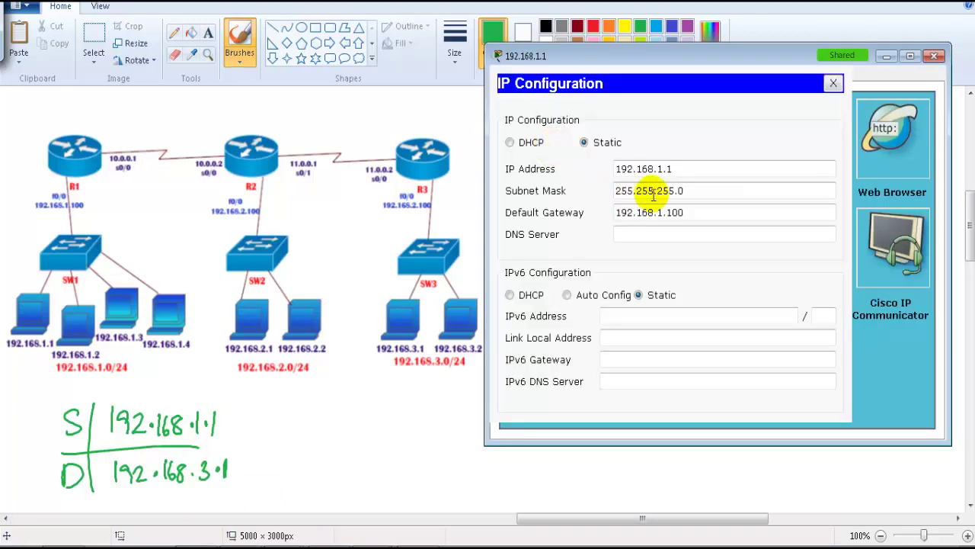
# Clear the computer's default gateway address in its IP configuration
pyautogui.moveTo(678, 213); pyautogui.dragTo(598, 226)
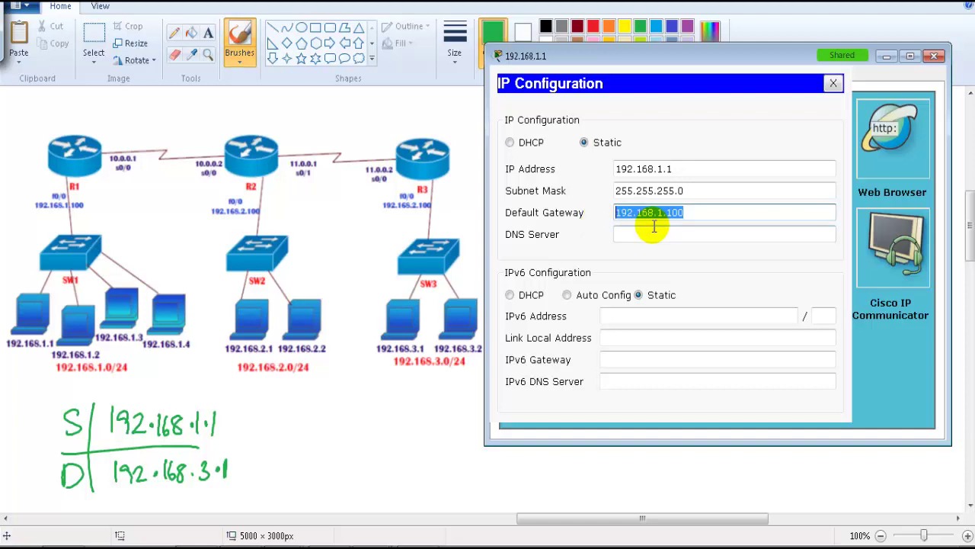
pyautogui.click(705, 212)
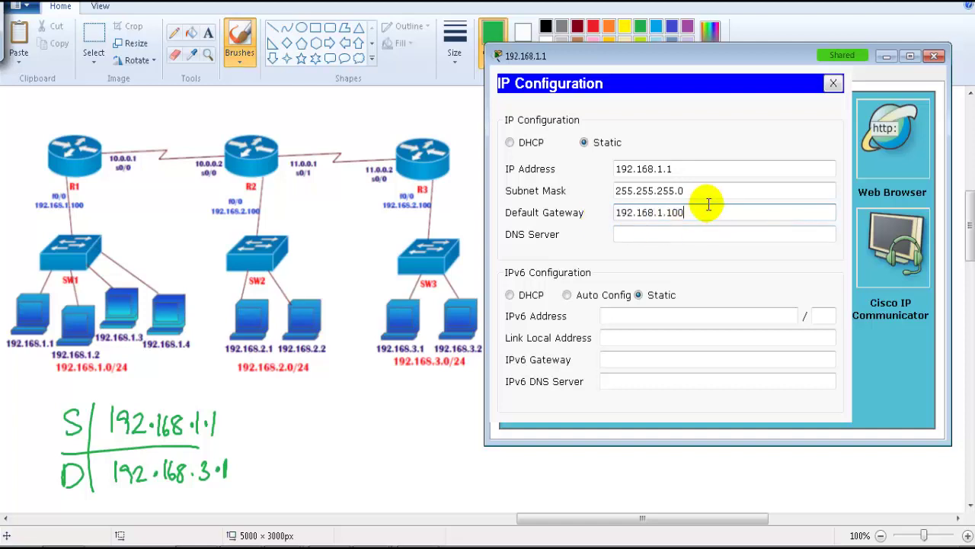
pyautogui.doubleClick(705, 213)
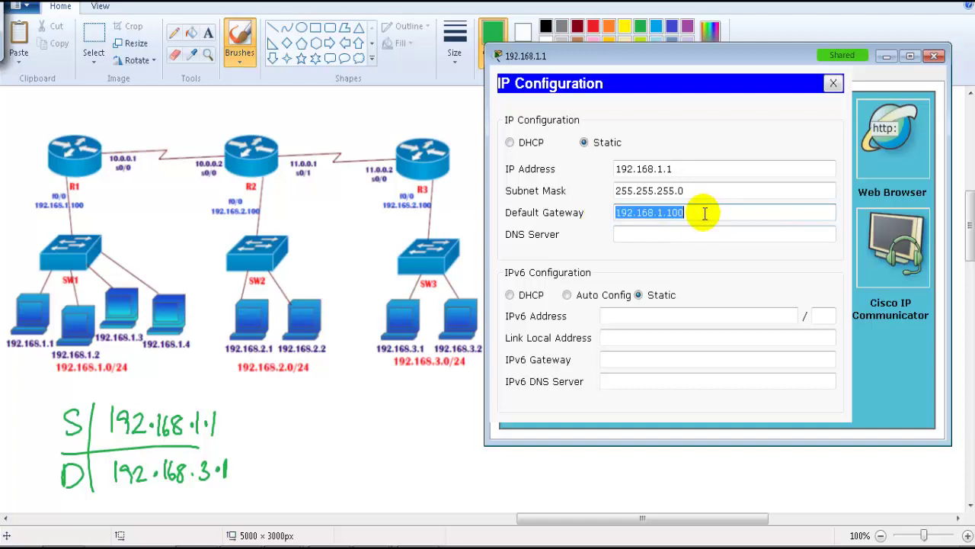
pyautogui.press('BackSpace')
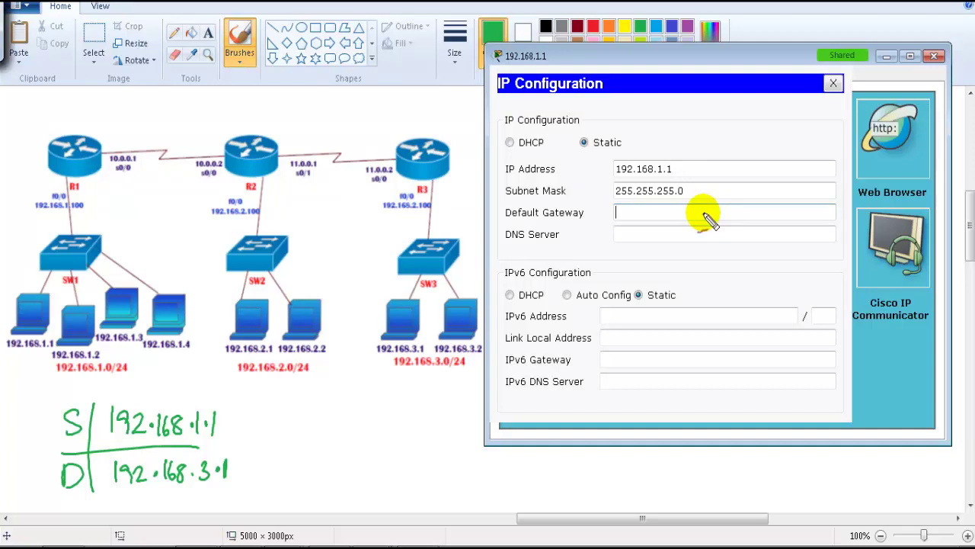
# Circle 3.1 in the destination and cross it out, draw red path arrows via R1, and cross out R1, SW2 and SW3
pyautogui.moveTo(225, 457)
pyautogui.mouseDown()
pyautogui.moveTo(235, 481)
pyautogui.moveTo(251, 482)
pyautogui.mouseUp()
pyautogui.moveTo(250, 465); pyautogui.dragTo(239, 481)
pyautogui.moveTo(37, 294)
pyautogui.mouseDown()
pyautogui.moveTo(51, 212)
pyautogui.moveTo(61, 214)
pyautogui.mouseUp()
pyautogui.moveTo(62, 178)
pyautogui.mouseDown()
pyautogui.moveTo(82, 196)
pyautogui.moveTo(69, 200)
pyautogui.moveTo(207, 245)
pyautogui.moveTo(196, 251)
pyautogui.mouseUp()
pyautogui.moveTo(412, 253)
pyautogui.mouseDown()
pyautogui.moveTo(403, 272)
pyautogui.moveTo(415, 276)
pyautogui.mouseUp()
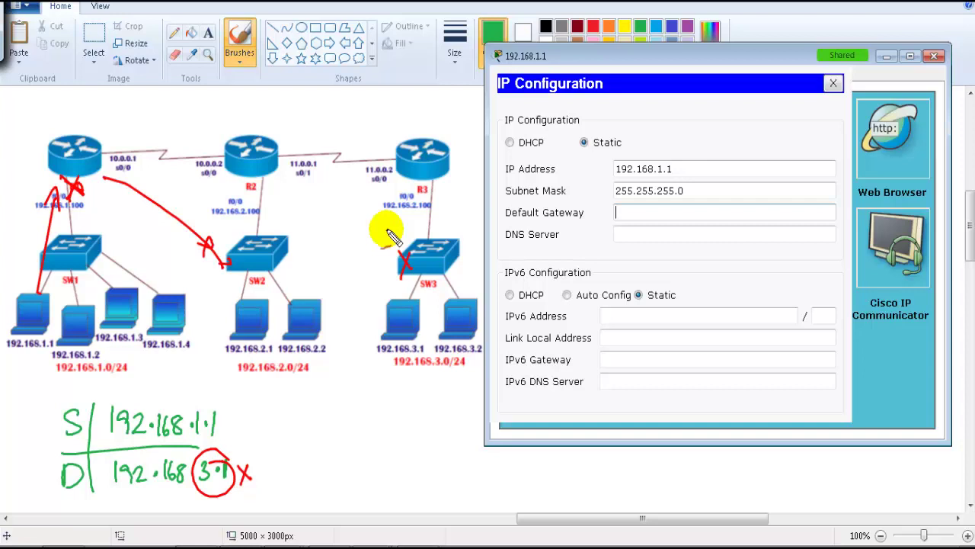
# Draw a red arrow toward 192.168.2.0/24, box SW1's four computers with an arrow to R1, and clear the annotations
pyautogui.moveTo(152, 368)
pyautogui.mouseDown()
pyautogui.moveTo(185, 392)
pyautogui.moveTo(245, 394)
pyautogui.mouseUp()
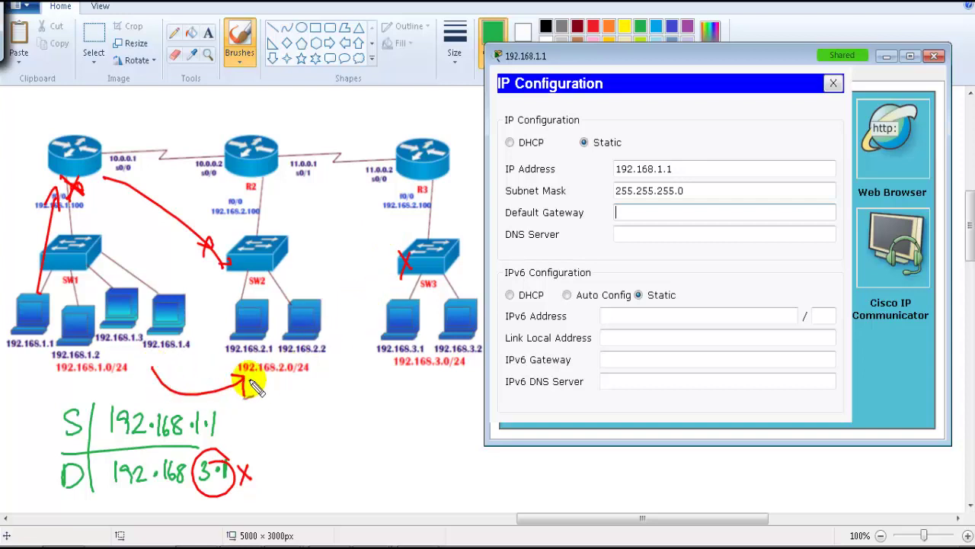
pyautogui.moveTo(48, 303)
pyautogui.mouseDown()
pyautogui.moveTo(203, 312)
pyautogui.moveTo(22, 314)
pyautogui.moveTo(42, 293)
pyautogui.mouseUp()
pyautogui.moveTo(121, 266); pyautogui.dragTo(110, 190)
pyautogui.moveTo(104, 203)
pyautogui.mouseDown()
pyautogui.moveTo(122, 202)
pyautogui.moveTo(71, 208)
pyautogui.mouseUp()
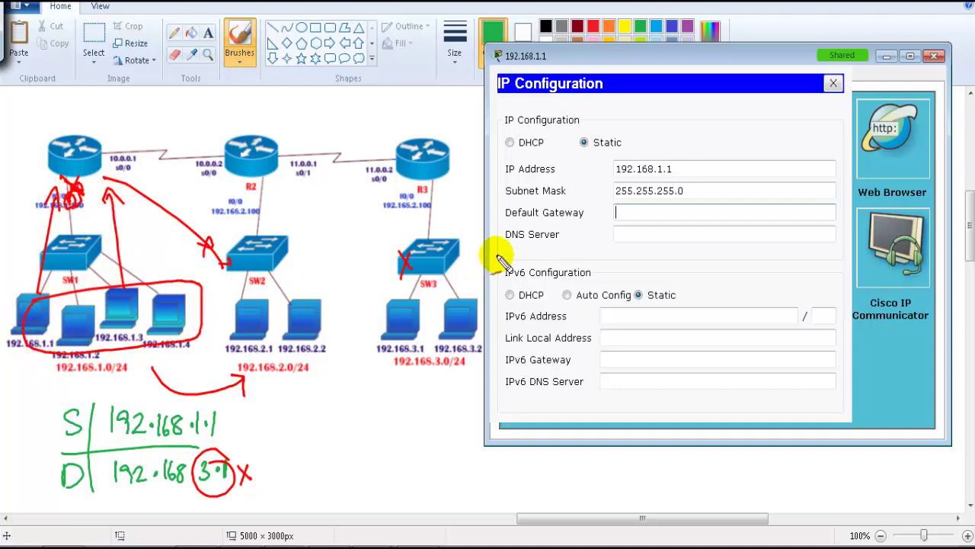
pyautogui.press('Escape')
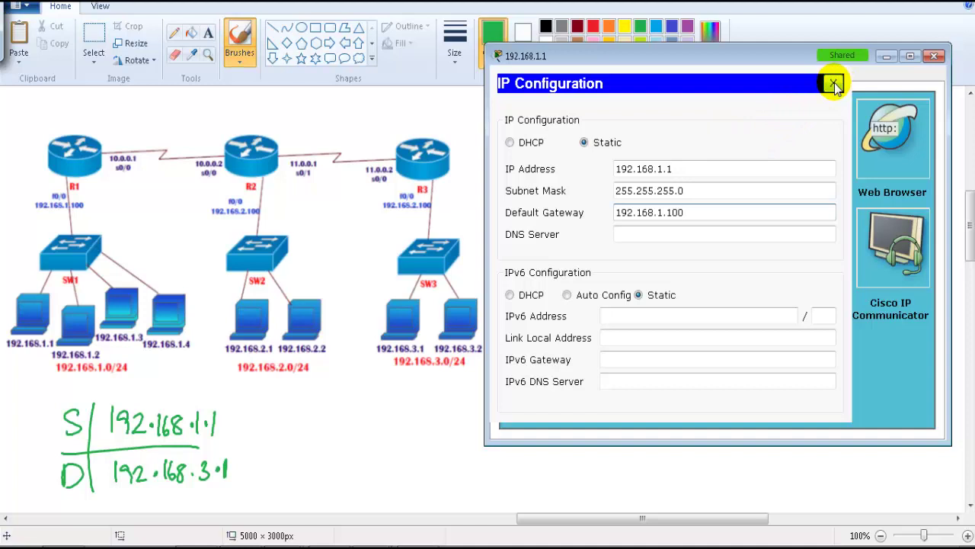
# Trace the path from computer 192.168.1.1 to R1's f0/0 address, and close the computer's IP Configuration and window
pyautogui.moveTo(27, 305)
pyautogui.mouseDown()
pyautogui.moveTo(43, 200)
pyautogui.moveTo(34, 191)
pyautogui.moveTo(61, 212)
pyautogui.mouseUp()
pyautogui.hotkey('ctrl', 'shift')
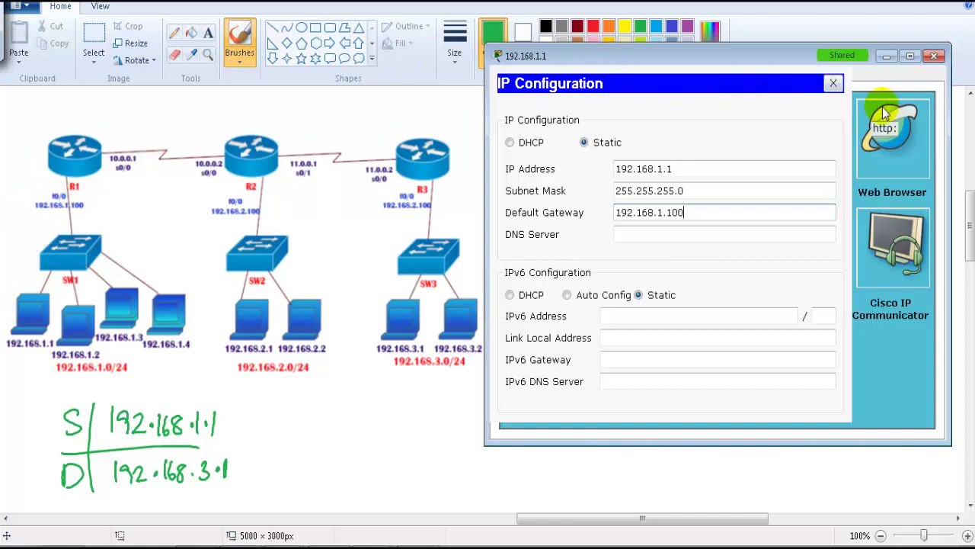
pyautogui.click(832, 83)
pyautogui.click(933, 55)
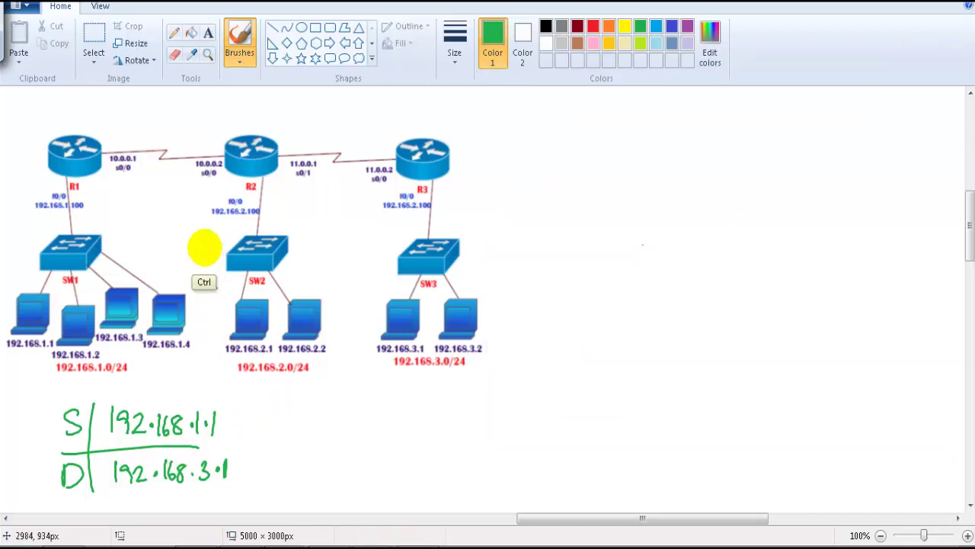
# Trace the path from computer 192.168.1.1 to R1, and write a circled green "R1" with an arrow beside the diagram
pyautogui.moveTo(23, 293)
pyautogui.mouseDown()
pyautogui.moveTo(22, 252)
pyautogui.moveTo(36, 175)
pyautogui.moveTo(43, 179)
pyautogui.mouseUp()
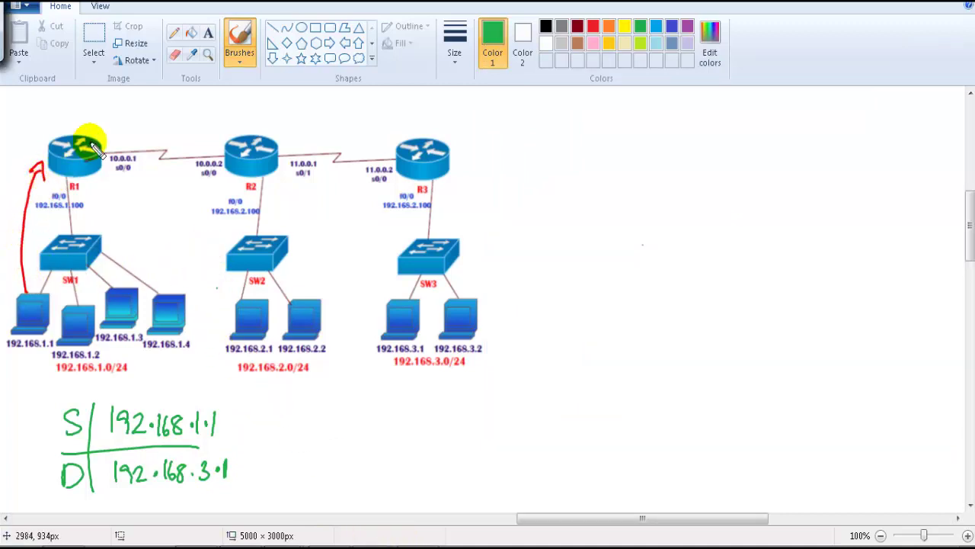
pyautogui.moveTo(541, 108); pyautogui.dragTo(538, 127)
pyautogui.moveTo(540, 108); pyautogui.dragTo(557, 128)
pyautogui.moveTo(555, 96)
pyautogui.mouseDown()
pyautogui.moveTo(568, 120)
pyautogui.moveTo(560, 100)
pyautogui.moveTo(606, 116)
pyautogui.mouseUp()
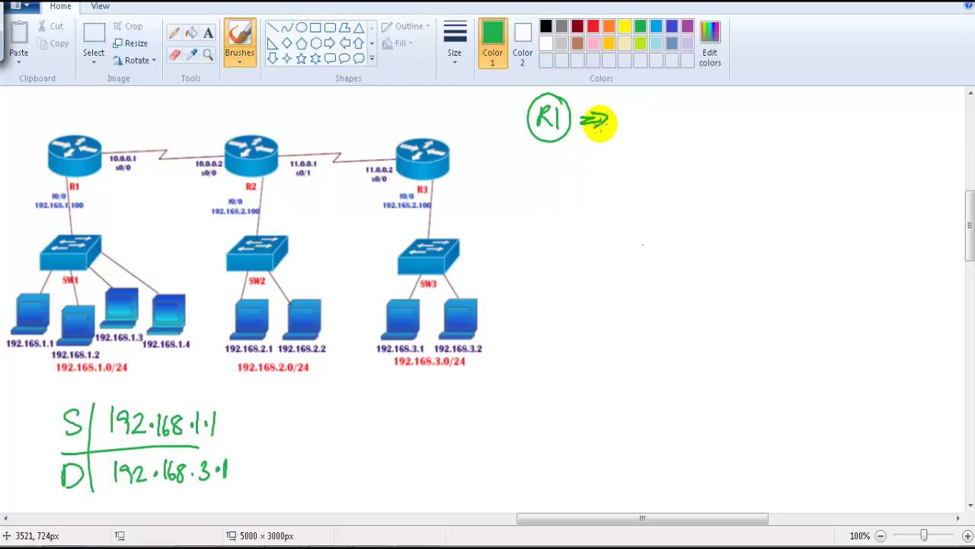
# Set the brush colour to orange and write 192.168.3.0 after the R1 arrow
pyautogui.moveTo(373, 546)
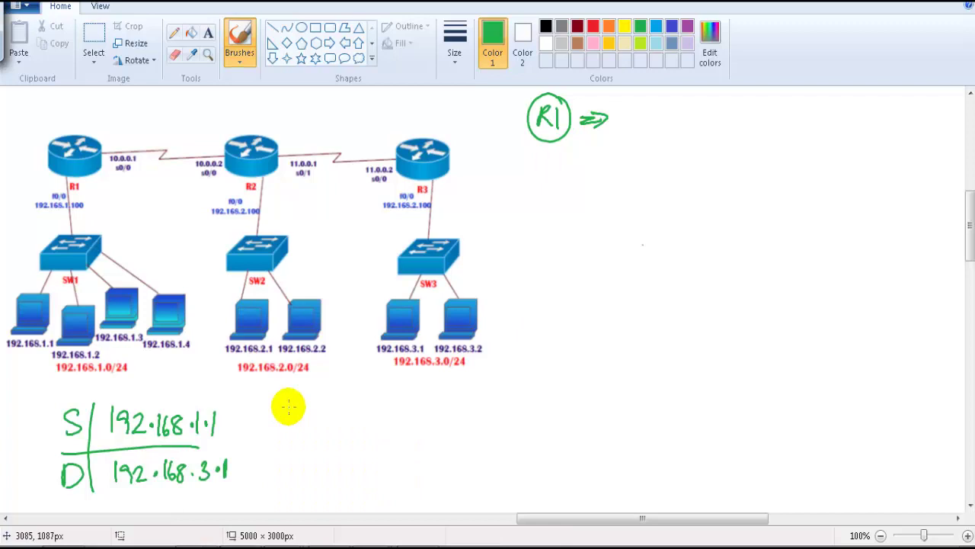
pyautogui.click(609, 26)
pyautogui.moveTo(622, 109)
pyautogui.mouseDown()
pyautogui.moveTo(624, 134)
pyautogui.moveTo(670, 134)
pyautogui.mouseUp()
pyautogui.click(661, 123)
pyautogui.moveTo(681, 112); pyautogui.dragTo(675, 126)
pyautogui.moveTo(694, 113)
pyautogui.mouseDown()
pyautogui.moveTo(709, 129)
pyautogui.moveTo(739, 111)
pyautogui.mouseUp()
pyautogui.click(726, 122)
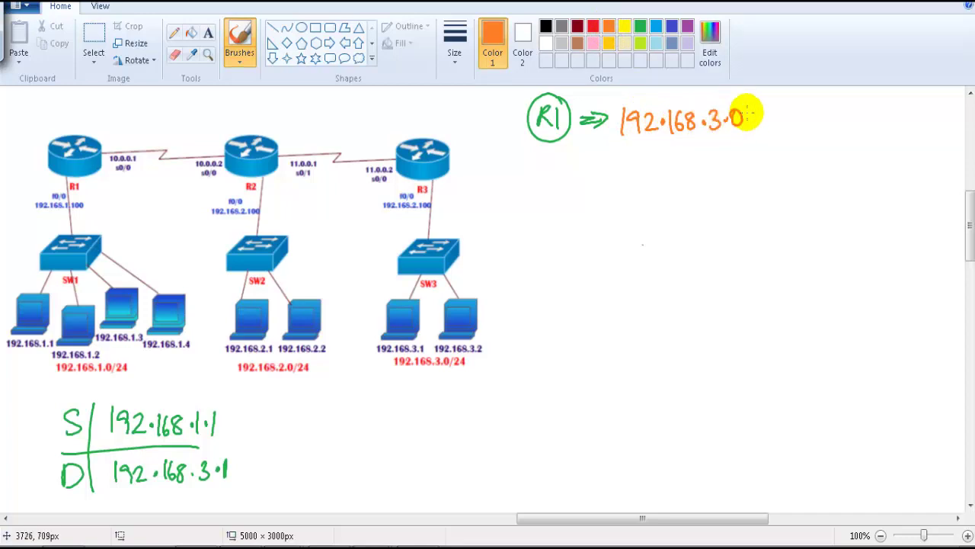
# Add an orange arrow and the network address 192.168.3.0 beside the destination 192.168.3.1
pyautogui.moveTo(236, 467); pyautogui.dragTo(259, 474)
pyautogui.moveTo(253, 461)
pyautogui.mouseDown()
pyautogui.moveTo(264, 475)
pyautogui.moveTo(334, 476)
pyautogui.mouseUp()
pyautogui.click(313, 471)
pyautogui.moveTo(347, 458)
pyautogui.mouseDown()
pyautogui.moveTo(345, 474)
pyautogui.moveTo(393, 458)
pyautogui.mouseUp()
pyautogui.click(381, 467)
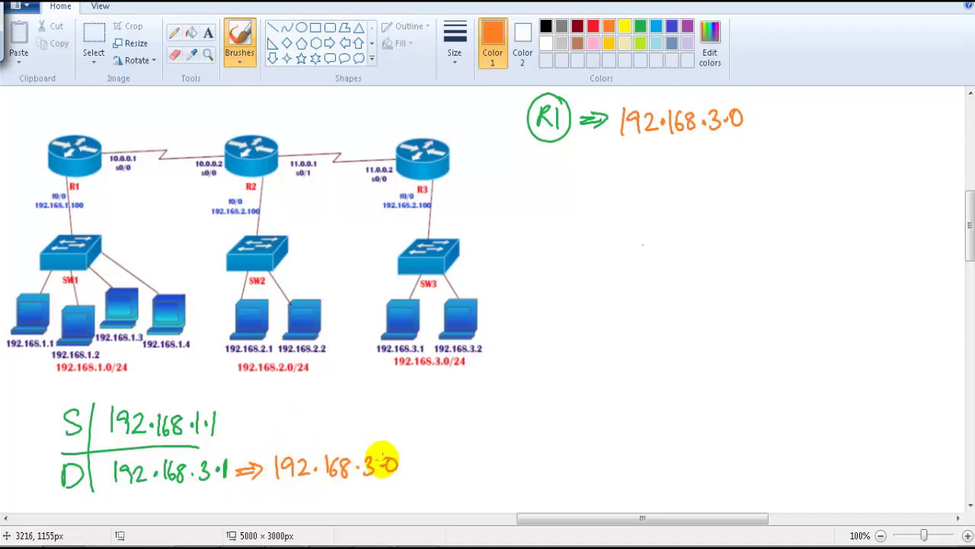
# Add an orange arrow and the network address 192.168.1.0 beside the source 192.168.1.1
pyautogui.moveTo(230, 418); pyautogui.dragTo(249, 418)
pyautogui.moveTo(230, 425); pyautogui.dragTo(288, 431)
pyautogui.moveTo(294, 415)
pyautogui.mouseDown()
pyautogui.moveTo(304, 432)
pyautogui.moveTo(332, 432)
pyautogui.mouseUp()
pyautogui.click(314, 427)
pyautogui.moveTo(346, 411)
pyautogui.mouseDown()
pyautogui.moveTo(339, 419)
pyautogui.moveTo(366, 432)
pyautogui.moveTo(385, 414)
pyautogui.mouseUp()
pyautogui.click(359, 425)
pyautogui.click(374, 424)
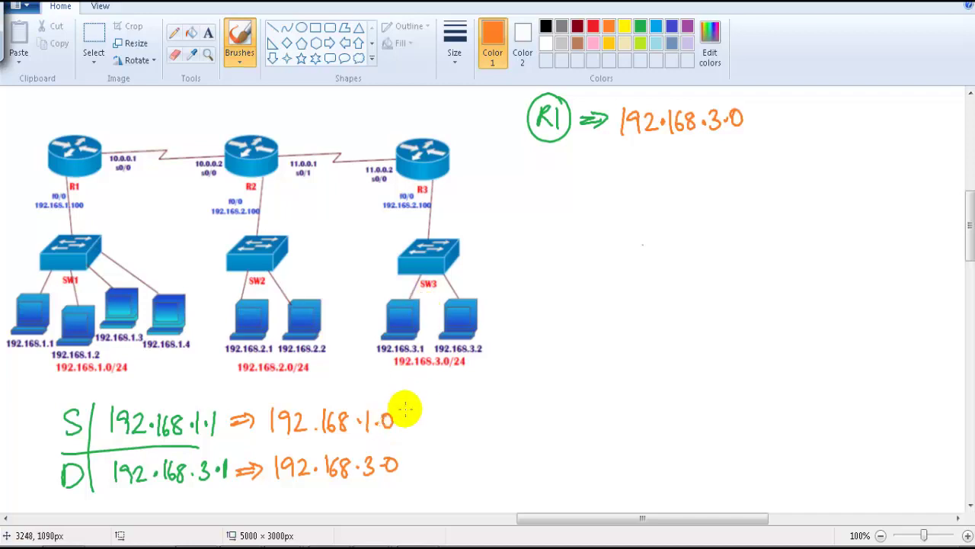
# Switch to the Router1 command line in Packet Tracer and display R1's routing table again with sh ip route
pyautogui.moveTo(373, 547)
pyautogui.click(337, 474)
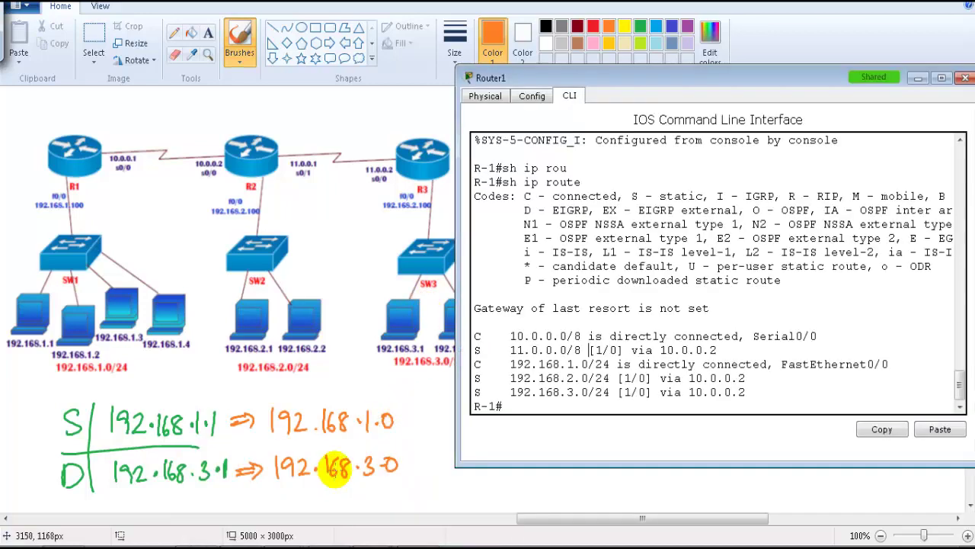
pyautogui.press('Return')
pyautogui.press('Return')
pyautogui.press('Return')
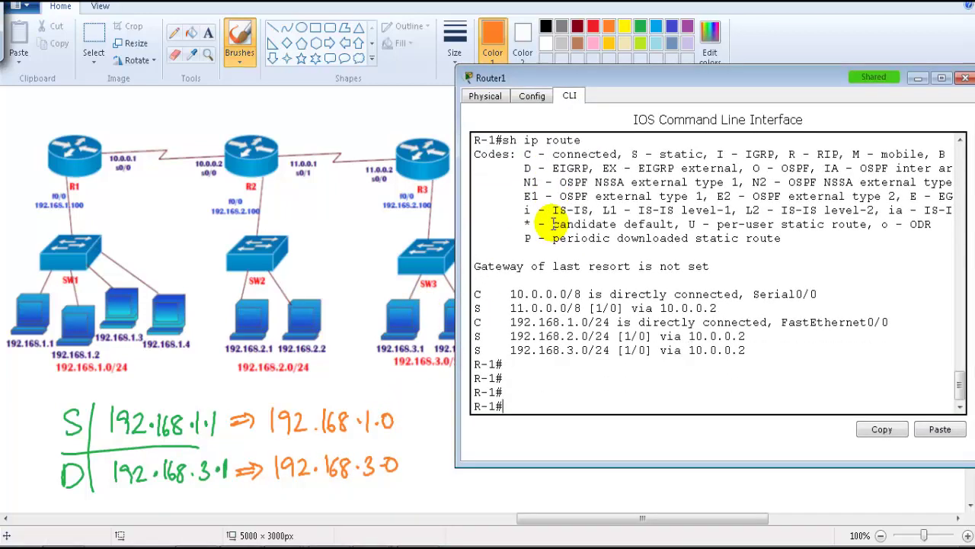
pyautogui.press('Return')
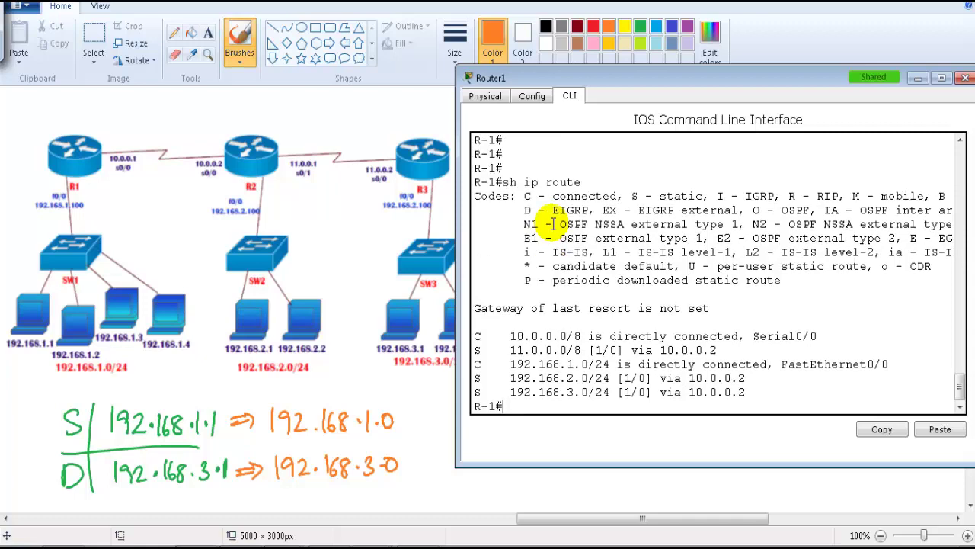
pyautogui.press('Return')
pyautogui.press('Return')
pyautogui.press('Up')
pyautogui.press('Return')
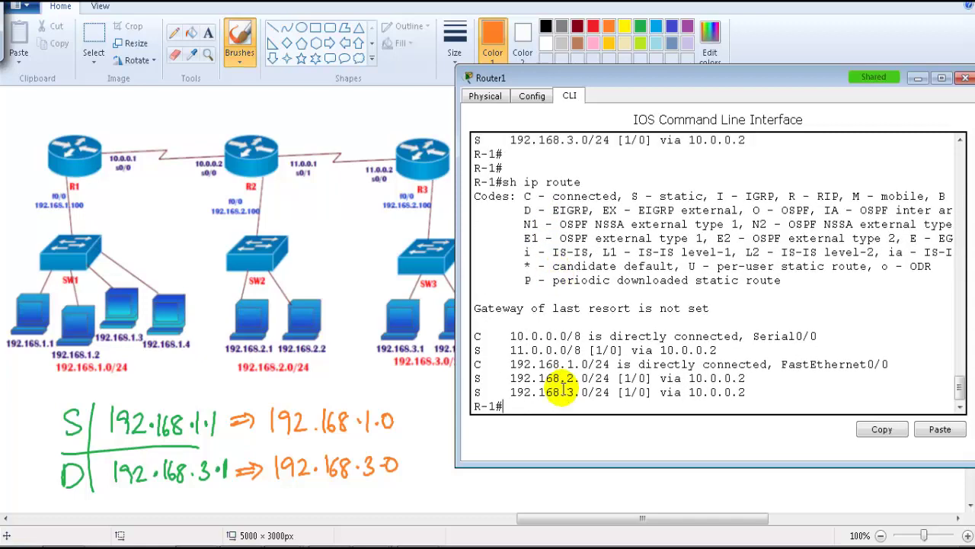
# Highlight the 192.168.3.0/24 route, mark its network and next hop 10.0.0.2 in red with a "No entry" note, and clear the markings
pyautogui.moveTo(474, 392); pyautogui.dragTo(757, 397)
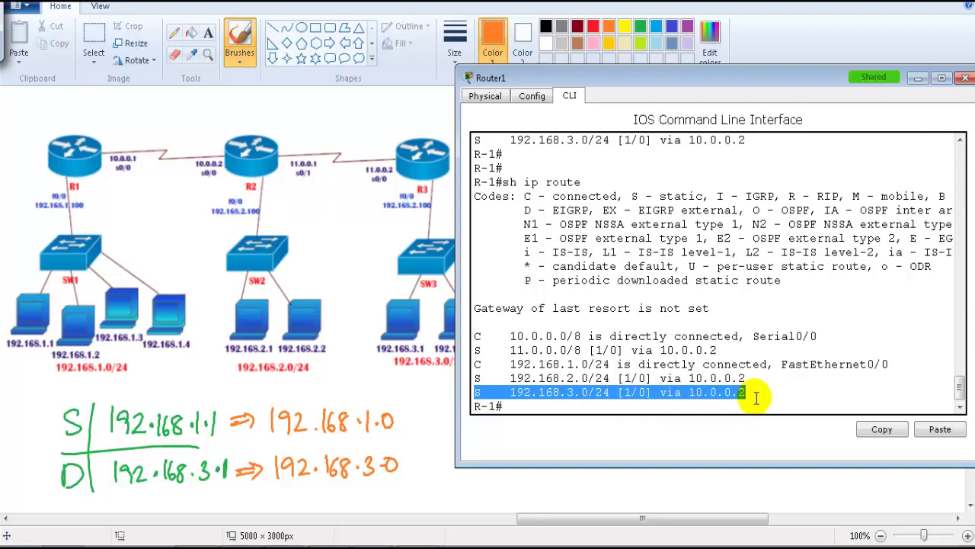
pyautogui.hotkey('ctrl', 'shift')
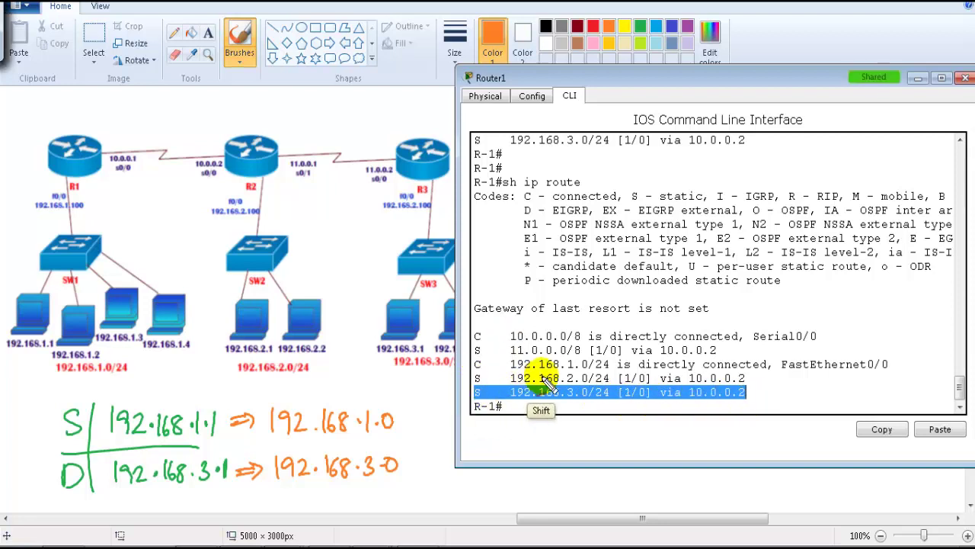
pyautogui.moveTo(568, 384)
pyautogui.mouseDown()
pyautogui.moveTo(512, 395)
pyautogui.moveTo(602, 390)
pyautogui.moveTo(676, 419)
pyautogui.moveTo(758, 396)
pyautogui.moveTo(687, 389)
pyautogui.mouseUp()
pyautogui.moveTo(606, 271)
pyautogui.mouseDown()
pyautogui.moveTo(654, 255)
pyautogui.moveTo(660, 266)
pyautogui.moveTo(647, 259)
pyautogui.moveTo(653, 250)
pyautogui.moveTo(667, 265)
pyautogui.moveTo(705, 232)
pyautogui.moveTo(733, 262)
pyautogui.mouseUp()
pyautogui.moveTo(32, 288)
pyautogui.mouseDown()
pyautogui.moveTo(48, 185)
pyautogui.moveTo(63, 190)
pyautogui.moveTo(66, 212)
pyautogui.mouseUp()
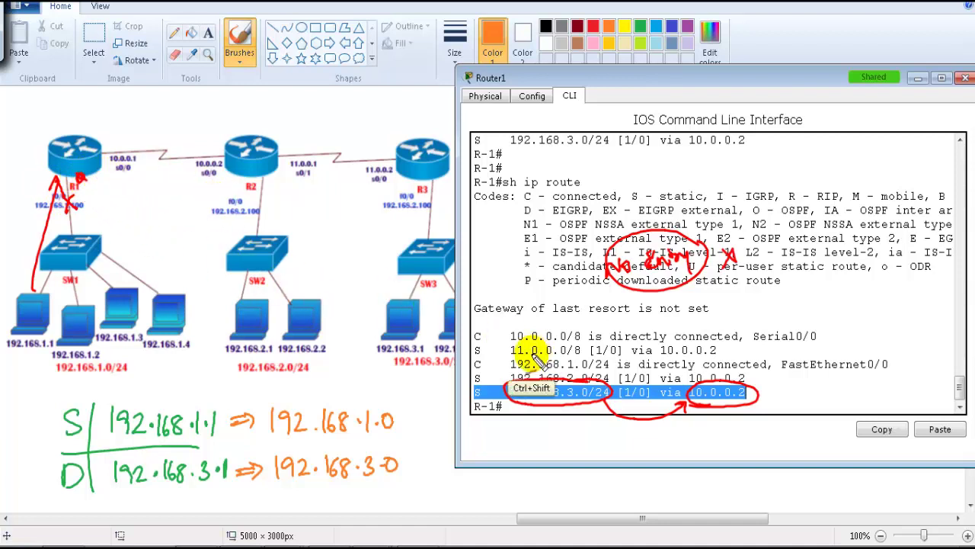
pyautogui.press('Escape')
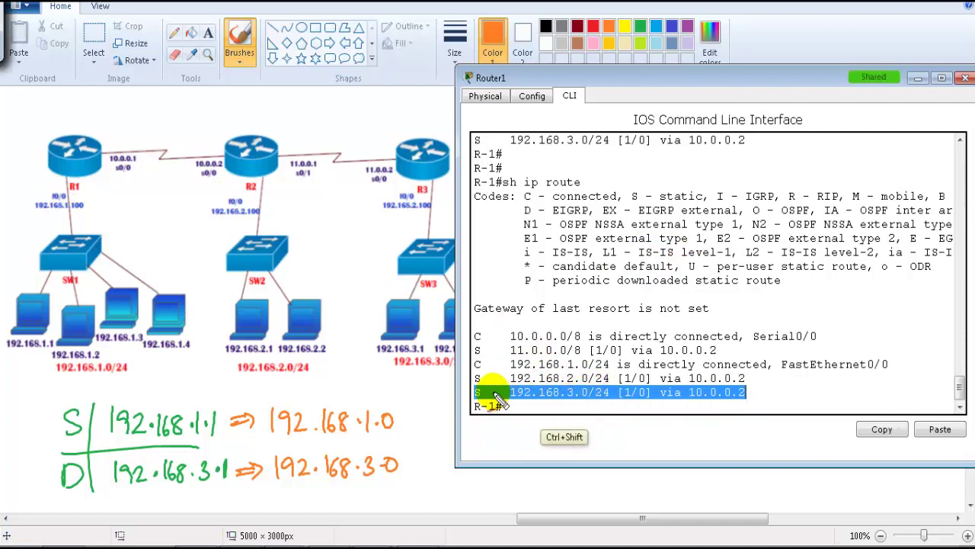
# Box the 192.168.3.0/24 route and circle its next hop in red, trace arrows from R1 to R2 and 192.168.3.1, and clear everything
pyautogui.moveTo(466, 407)
pyautogui.mouseDown()
pyautogui.moveTo(465, 381)
pyautogui.moveTo(739, 385)
pyautogui.moveTo(572, 413)
pyautogui.moveTo(464, 404)
pyautogui.moveTo(701, 390)
pyautogui.moveTo(612, 308)
pyautogui.mouseUp()
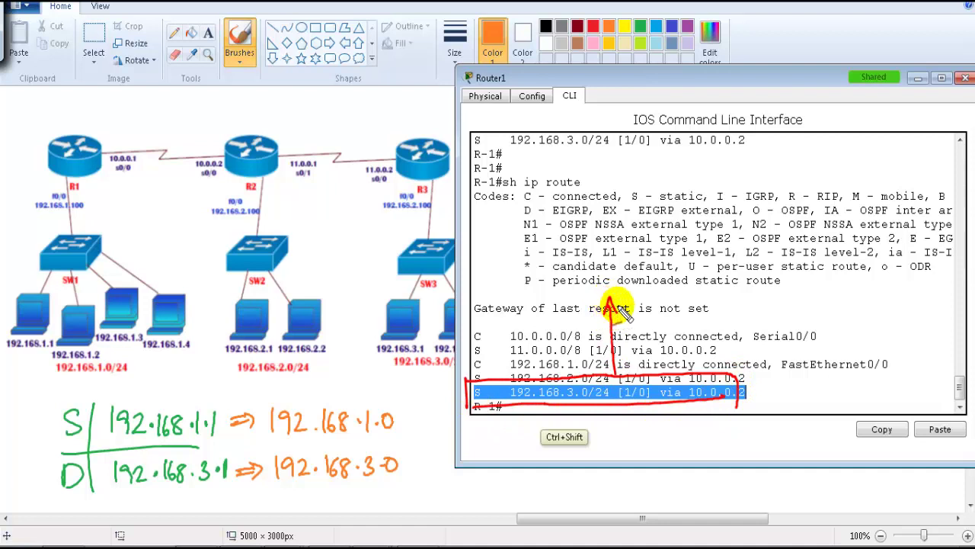
pyautogui.moveTo(752, 396)
pyautogui.mouseDown()
pyautogui.moveTo(707, 375)
pyautogui.moveTo(750, 390)
pyautogui.moveTo(724, 334)
pyautogui.mouseUp()
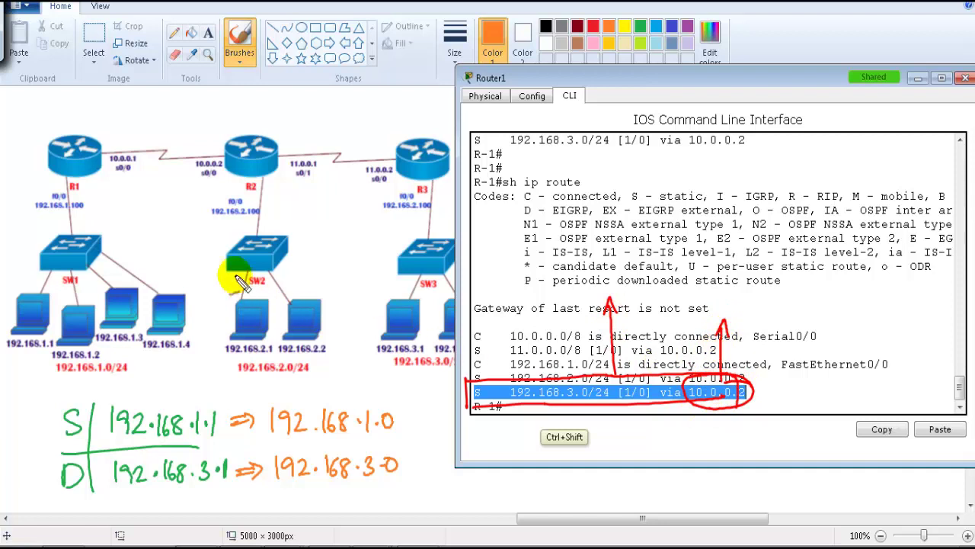
pyautogui.moveTo(126, 177)
pyautogui.mouseDown()
pyautogui.moveTo(200, 178)
pyautogui.moveTo(195, 187)
pyautogui.mouseUp()
pyautogui.moveTo(80, 141)
pyautogui.mouseDown()
pyautogui.moveTo(124, 74)
pyautogui.moveTo(128, 84)
pyautogui.moveTo(148, 66)
pyautogui.moveTo(143, 90)
pyautogui.moveTo(186, 53)
pyautogui.moveTo(190, 87)
pyautogui.moveTo(233, 61)
pyautogui.moveTo(387, 224)
pyautogui.moveTo(394, 294)
pyautogui.moveTo(401, 291)
pyautogui.mouseUp()
pyautogui.moveTo(389, 247); pyautogui.dragTo(382, 257)
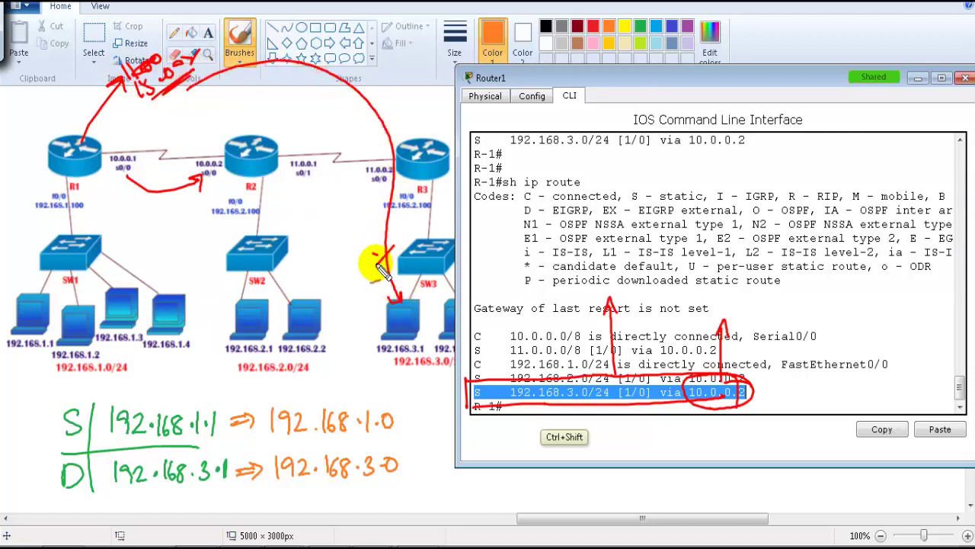
pyautogui.hotkey('ctrl', 'shift', 'd')
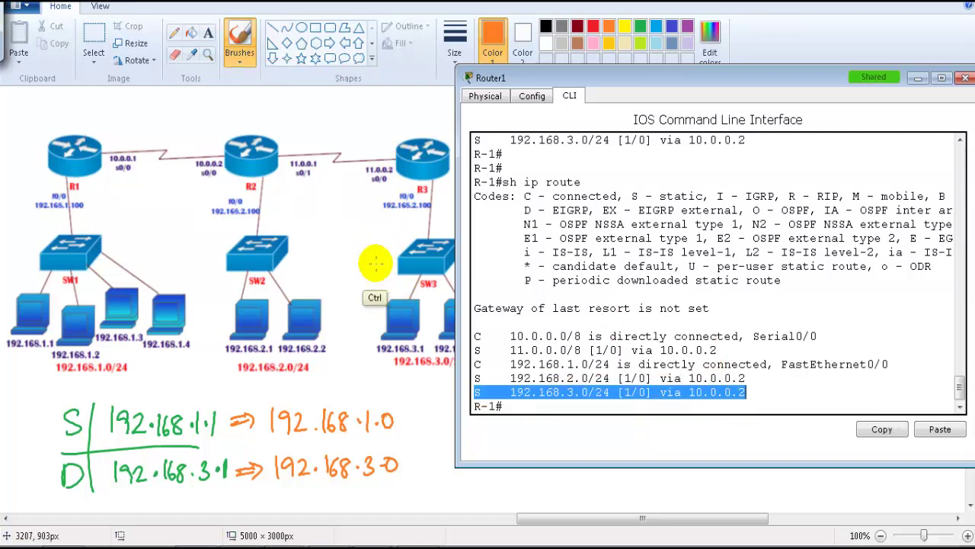
pyautogui.click(692, 378)
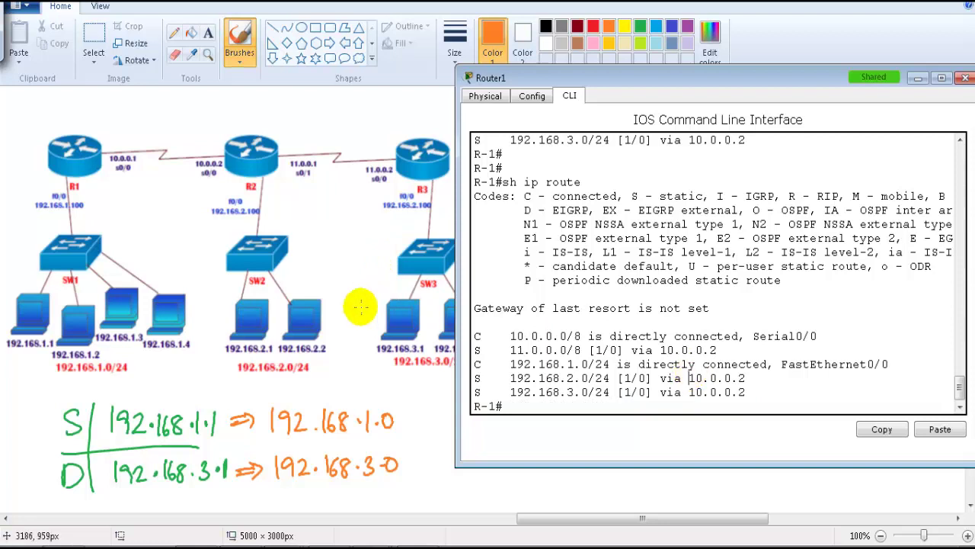
# Return to Paint, add a blue arrow and underlined "Via 10.0.0.2" after 192.168.3.0, and circle the address in purple with an outgoing arrow
pyautogui.click(371, 236)
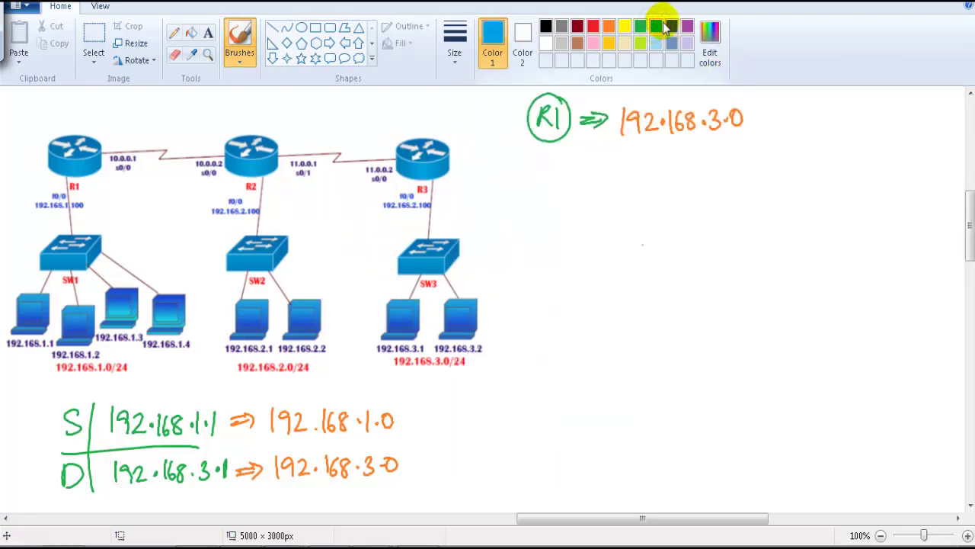
pyautogui.moveTo(754, 122)
pyautogui.mouseDown()
pyautogui.moveTo(845, 117)
pyautogui.moveTo(892, 122)
pyautogui.moveTo(895, 131)
pyautogui.mouseUp()
pyautogui.moveTo(820, 135); pyautogui.dragTo(884, 136)
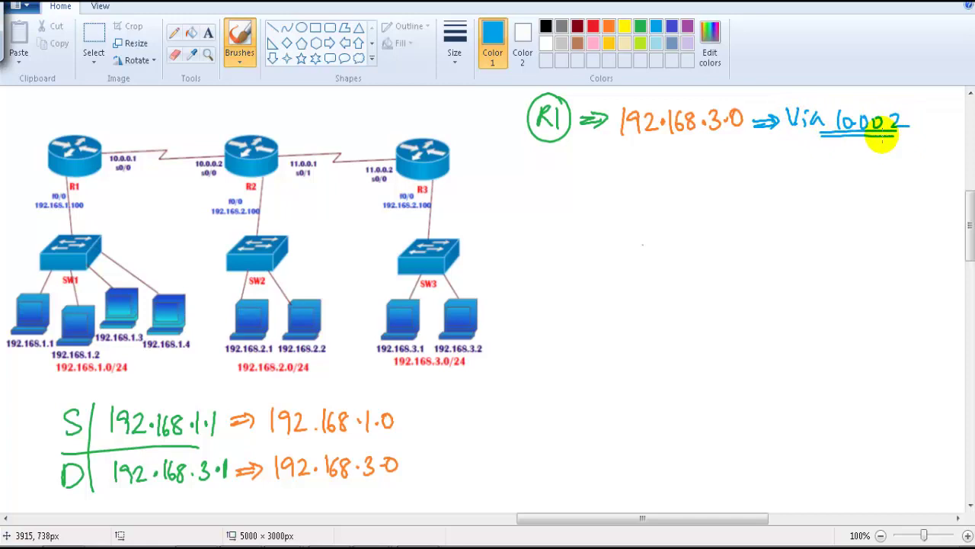
pyautogui.click(687, 26)
pyautogui.moveTo(848, 141)
pyautogui.mouseDown()
pyautogui.moveTo(882, 138)
pyautogui.moveTo(871, 127)
pyautogui.moveTo(788, 169)
pyautogui.moveTo(801, 178)
pyautogui.mouseUp()
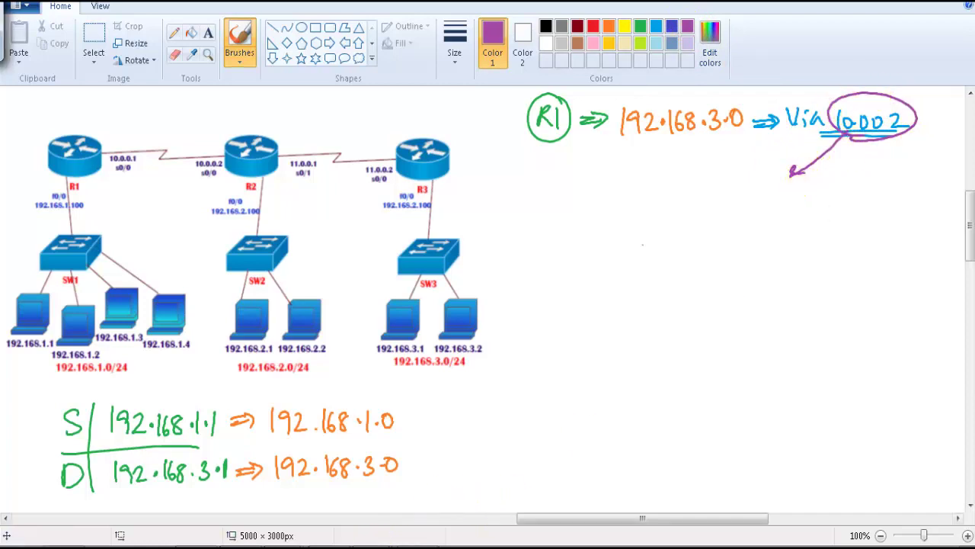
# In Router1's routing table, highlight the 10.0.0.0/8 Serial0/0 route, trace R1's s0/0 link to R2 in red, clear it and return to Paint
pyautogui.moveTo(368, 545)
pyautogui.click(313, 479)
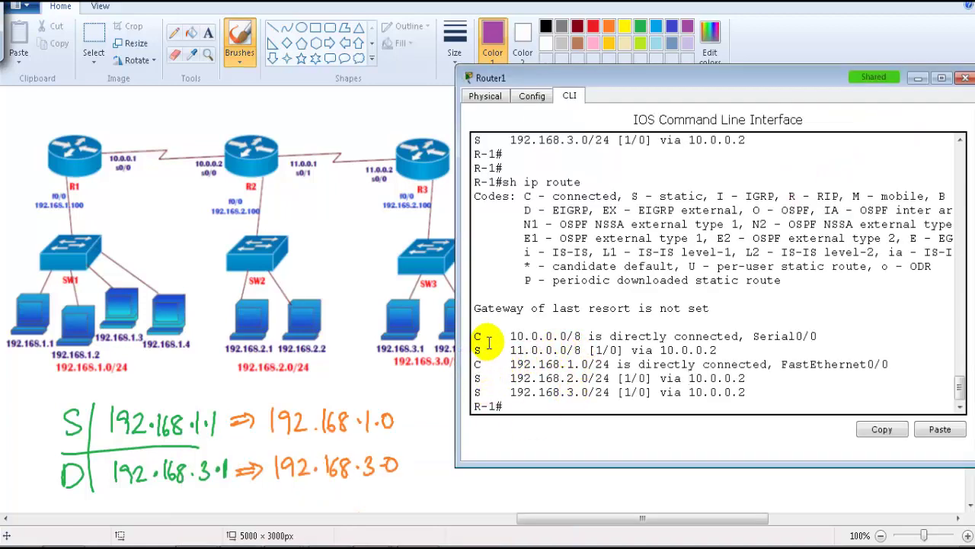
pyautogui.moveTo(474, 336); pyautogui.dragTo(819, 333)
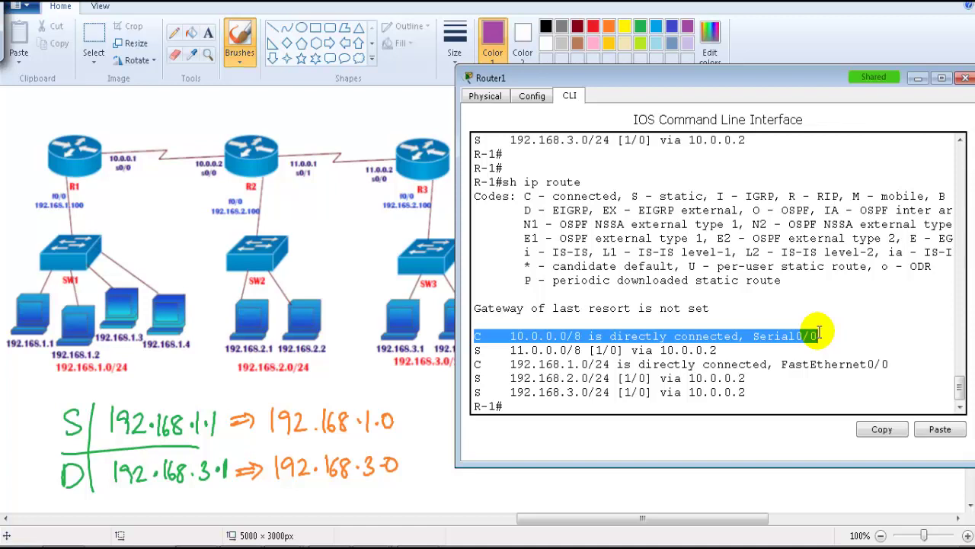
pyautogui.moveTo(147, 163)
pyautogui.mouseDown()
pyautogui.moveTo(114, 177)
pyautogui.moveTo(128, 151)
pyautogui.moveTo(153, 155)
pyautogui.moveTo(157, 124)
pyautogui.moveTo(224, 130)
pyautogui.moveTo(240, 156)
pyautogui.moveTo(260, 153)
pyautogui.mouseUp()
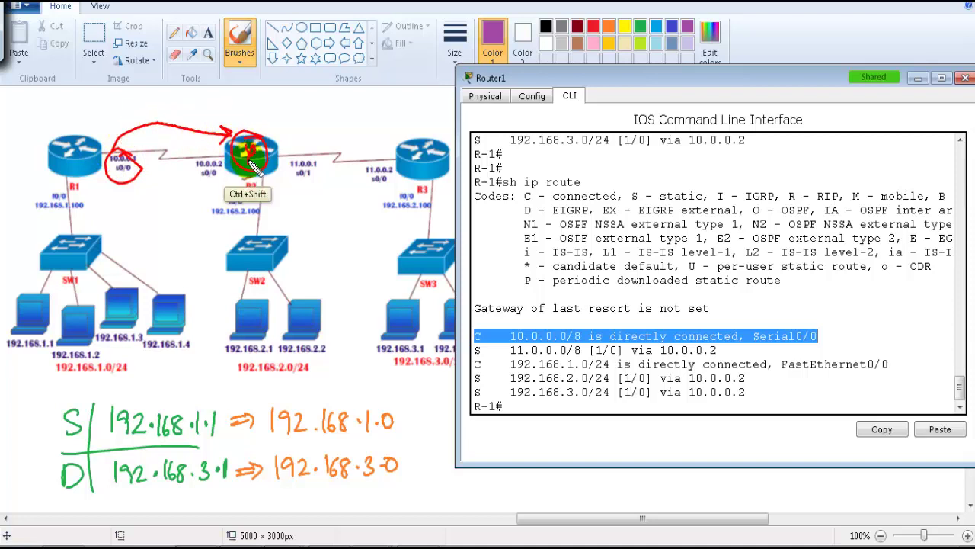
pyautogui.hotkey('ctrl', 'z')
pyautogui.hotkey('ctrl', 'z')
pyautogui.hotkey('ctrl', 'z')
pyautogui.click(520, 210)
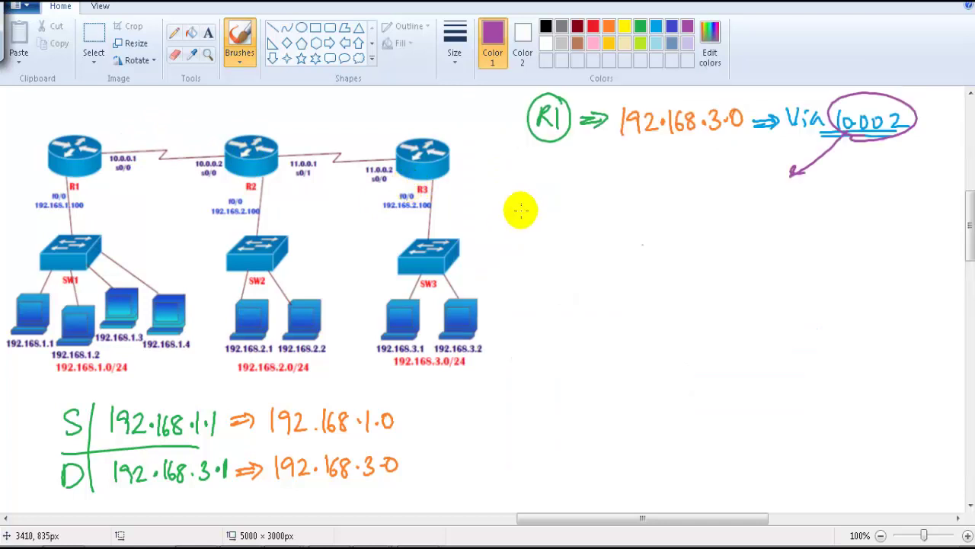